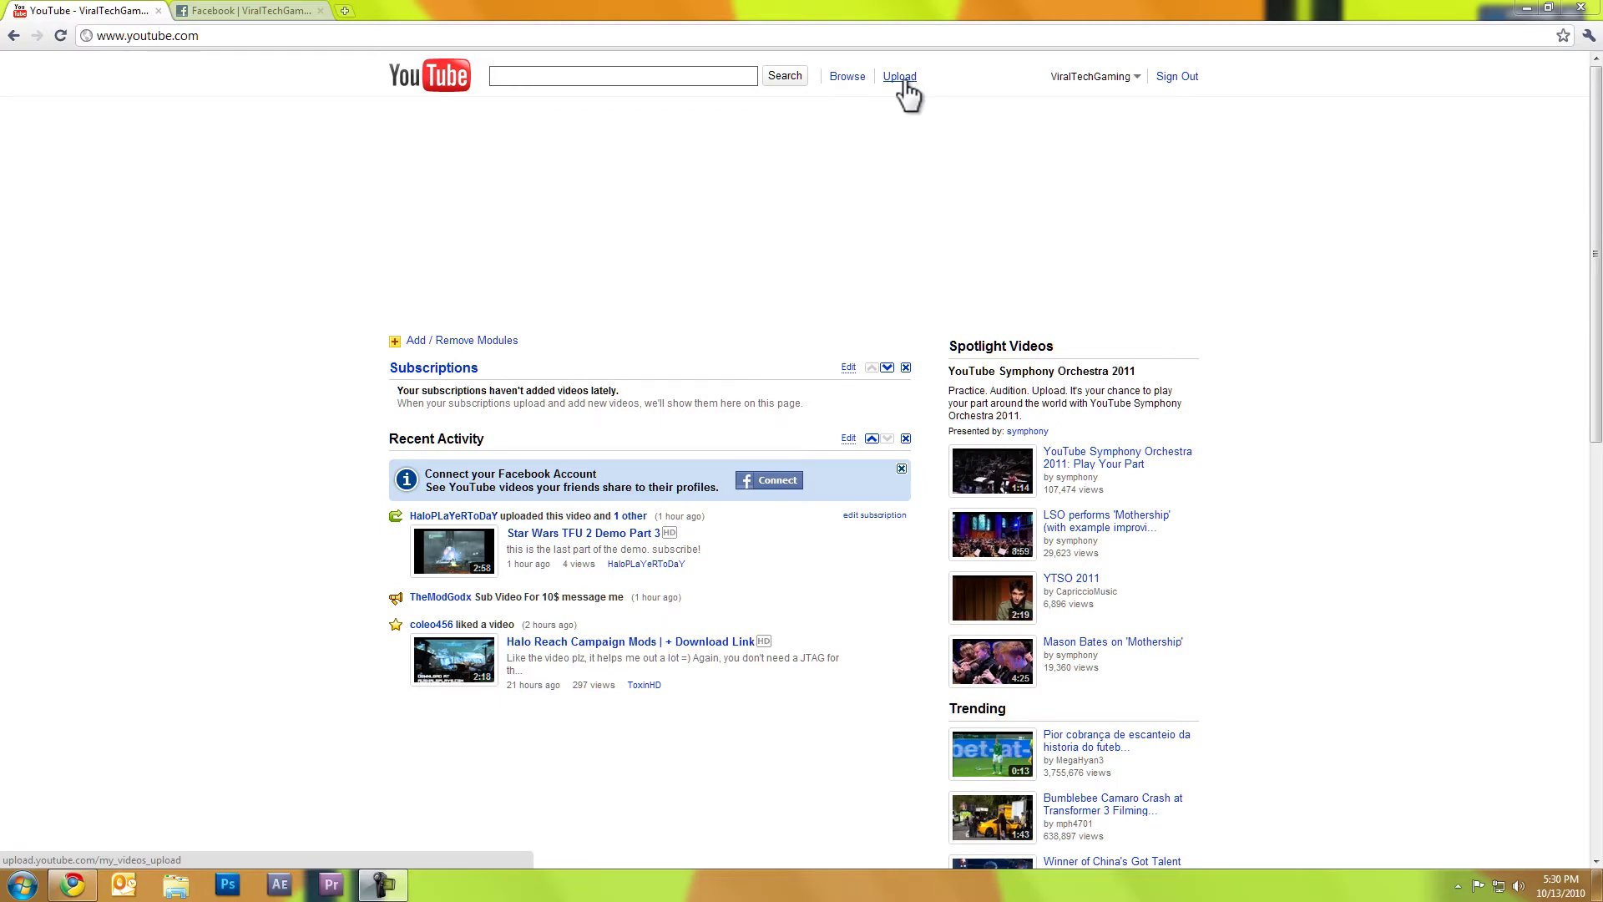
Step: Load the Java website in a new browser tab, then close that tab
{"action": "left_click", "coordinate": [344, 10]}
{"action": "type", "text": "jav"}
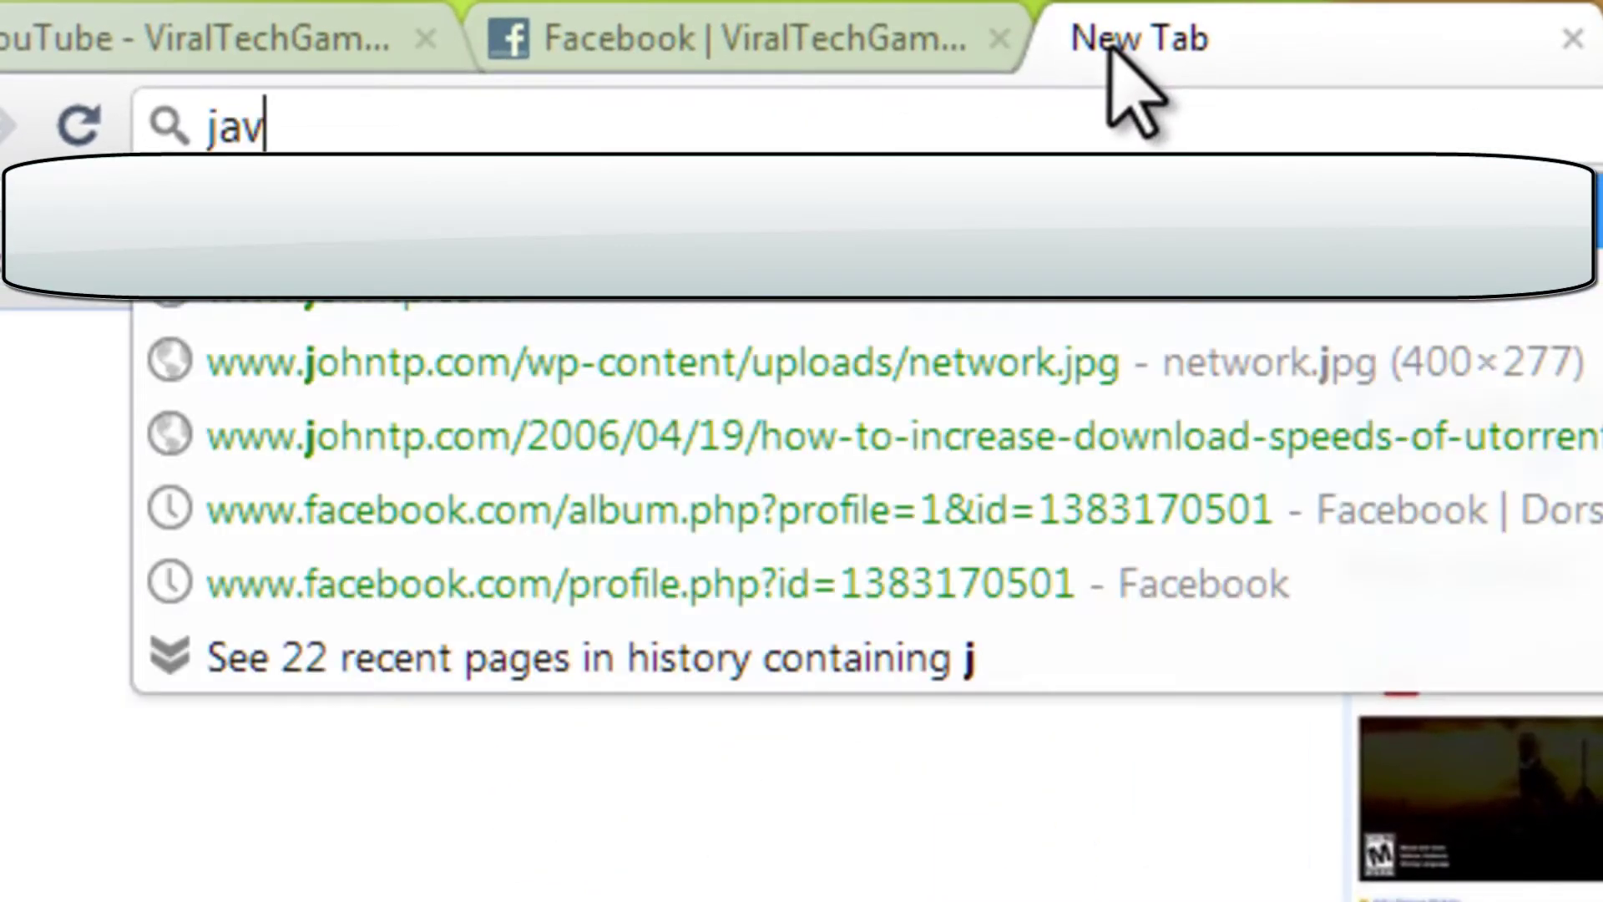
{"action": "type", "text": "a.com"}
{"action": "key", "text": "Return"}
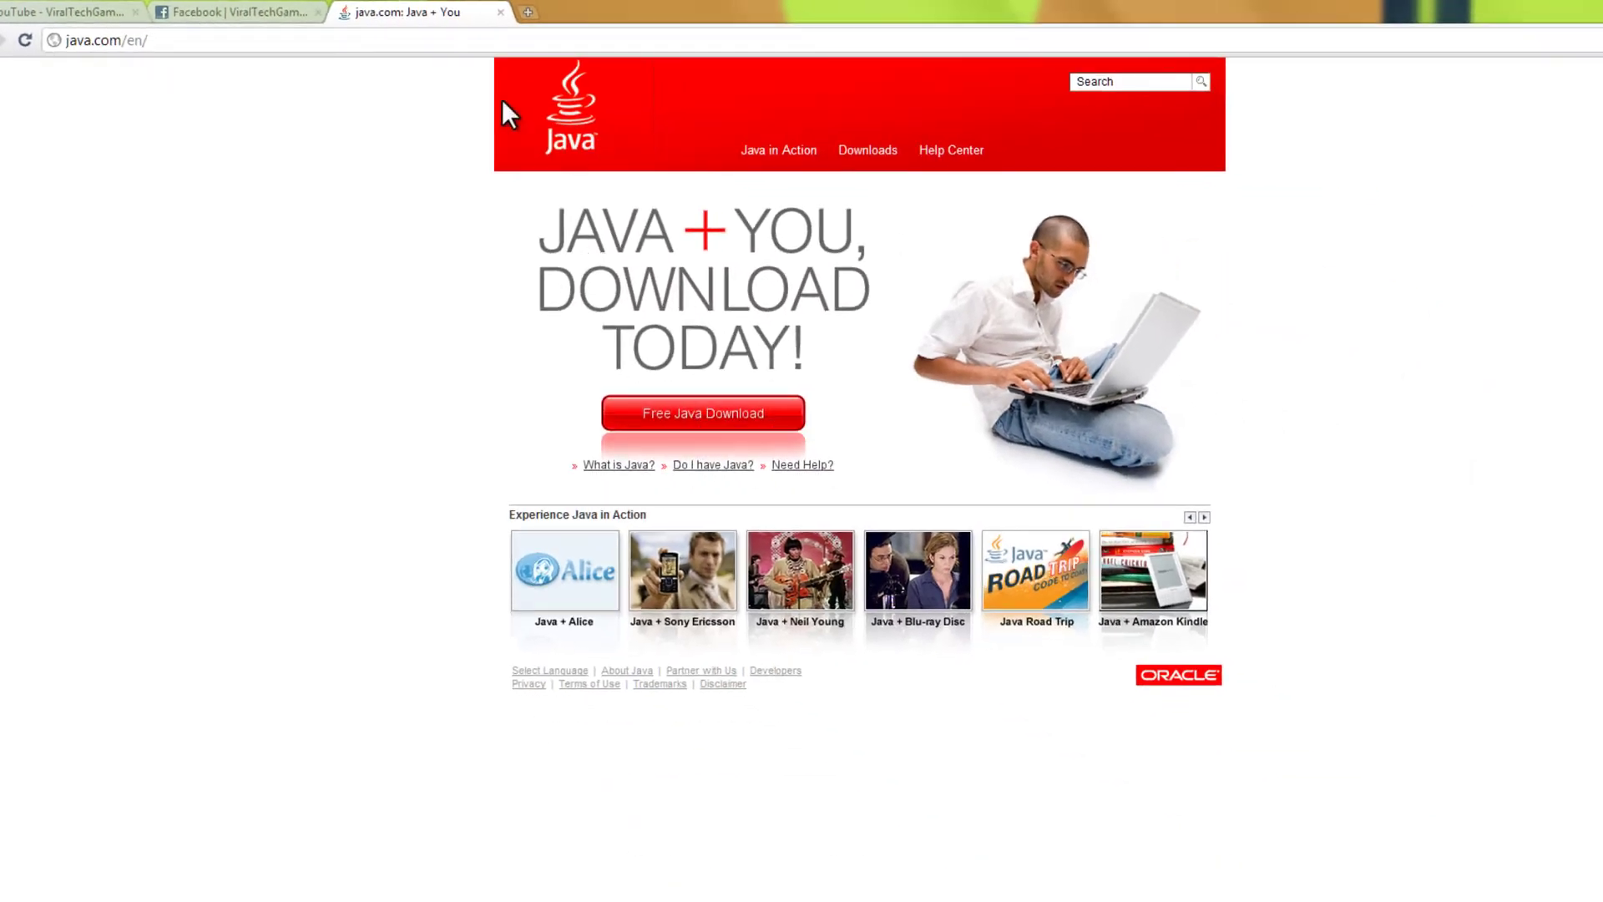
{"action": "left_click", "coordinate": [502, 13]}
Step: Return to YouTube and highlight the 'Advanced Video Upload' heading, then clear the highlight
{"action": "left_click", "coordinate": [71, 11]}
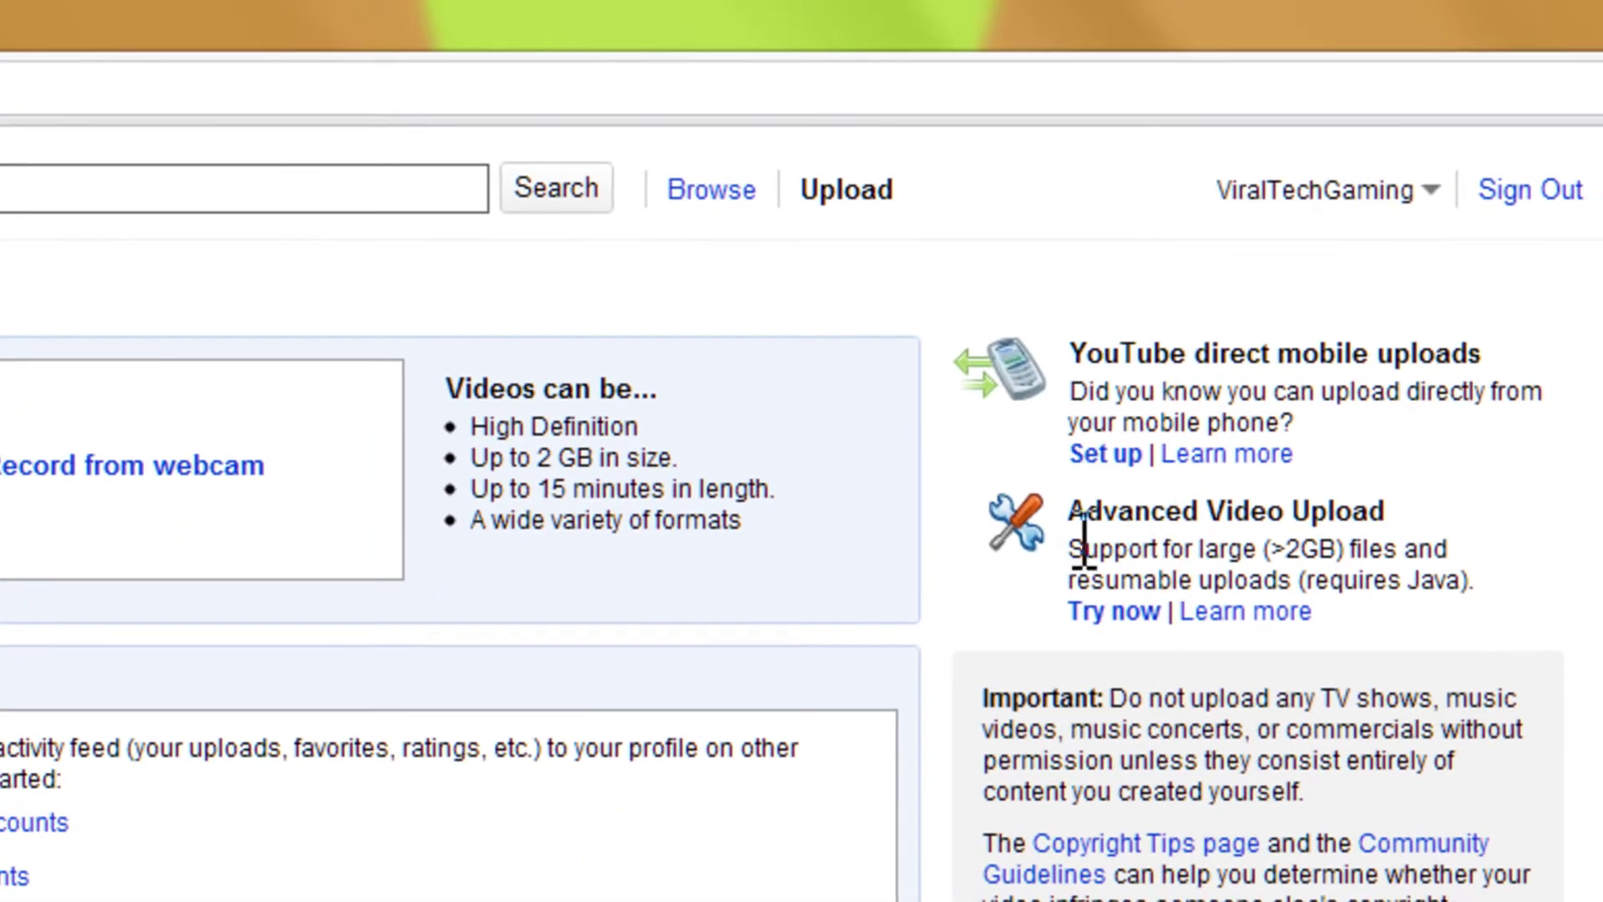
{"action": "left_click_drag", "start_coordinate": [1068, 511], "coordinate": [1400, 514]}
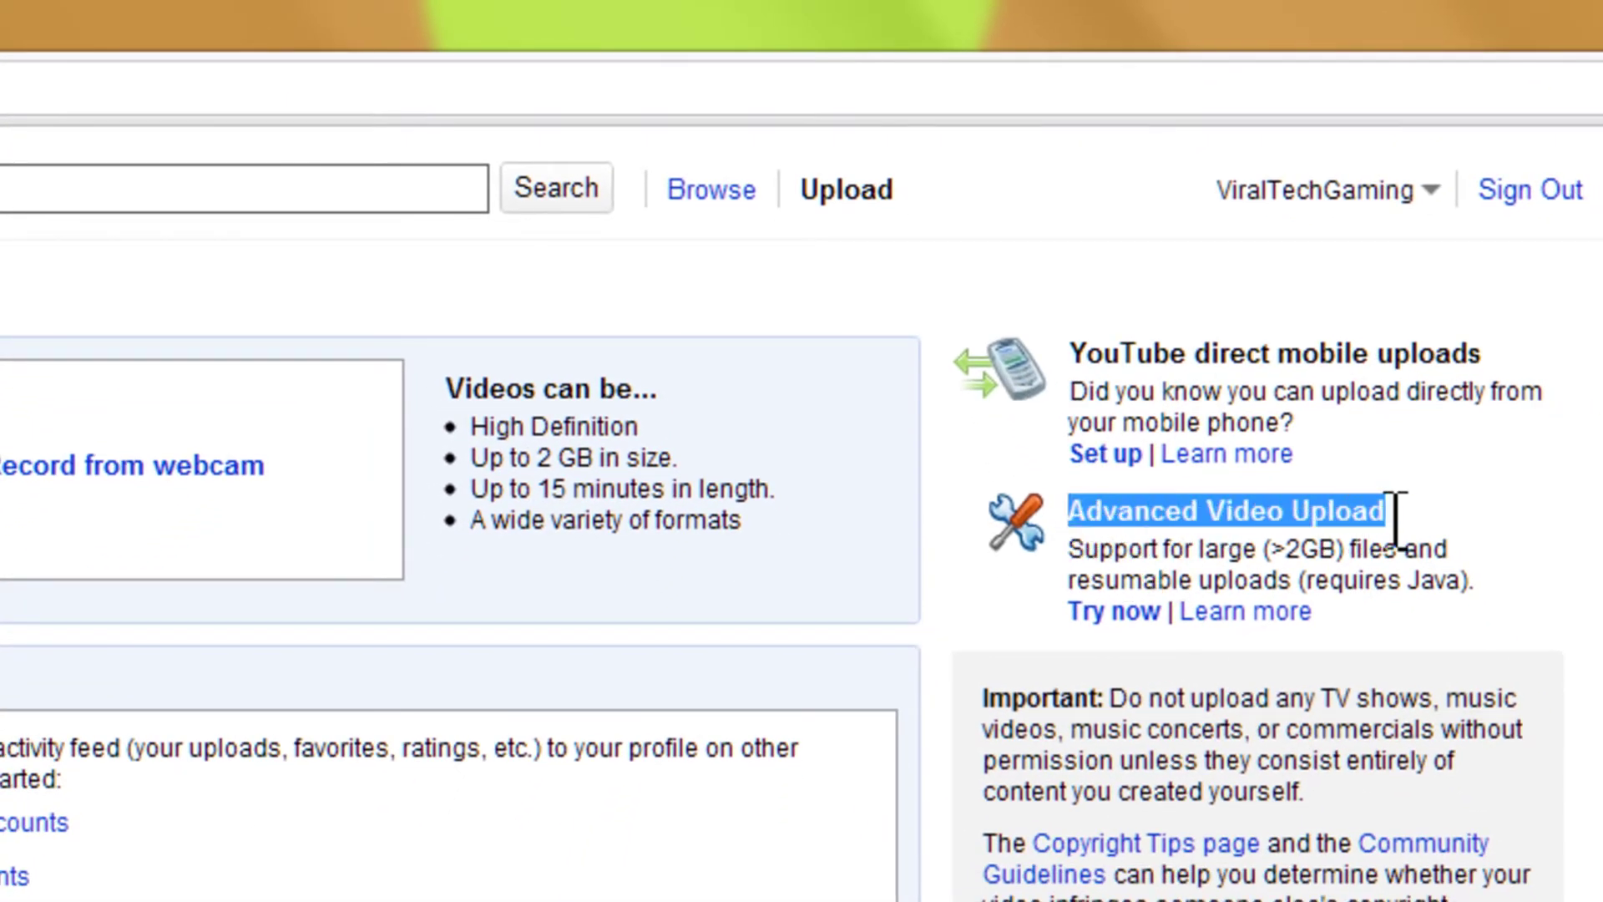
{"action": "left_click", "coordinate": [1550, 541]}
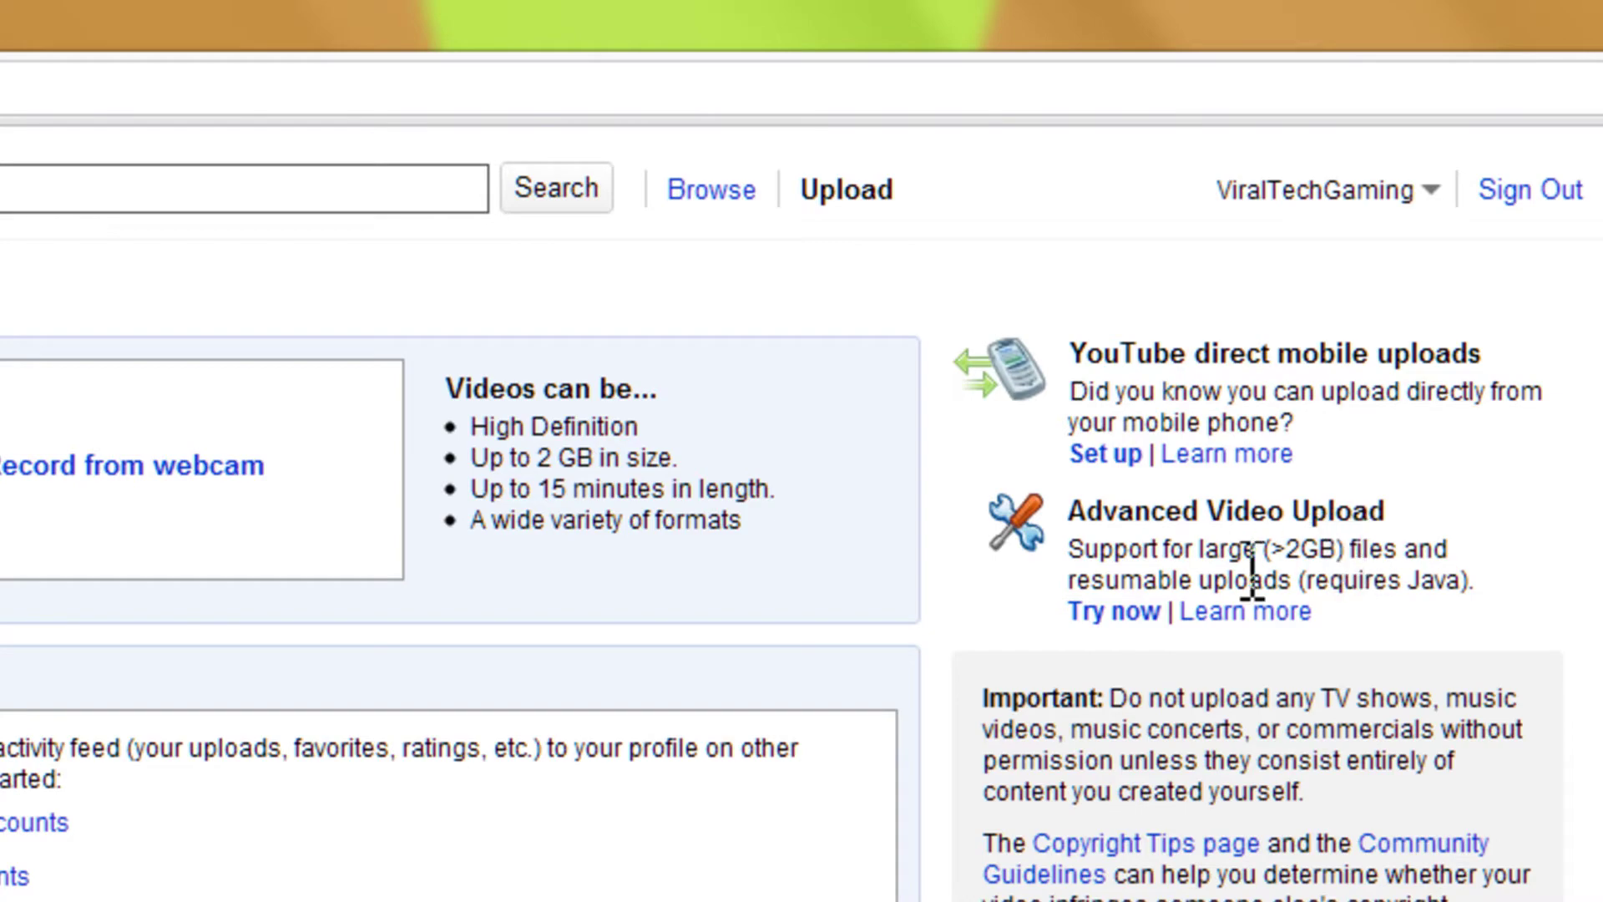
Step: Open the Advanced Video File Upload page and its Java uploader help article, highlighting 'up to 20GB'
{"action": "left_click", "coordinate": [1116, 611]}
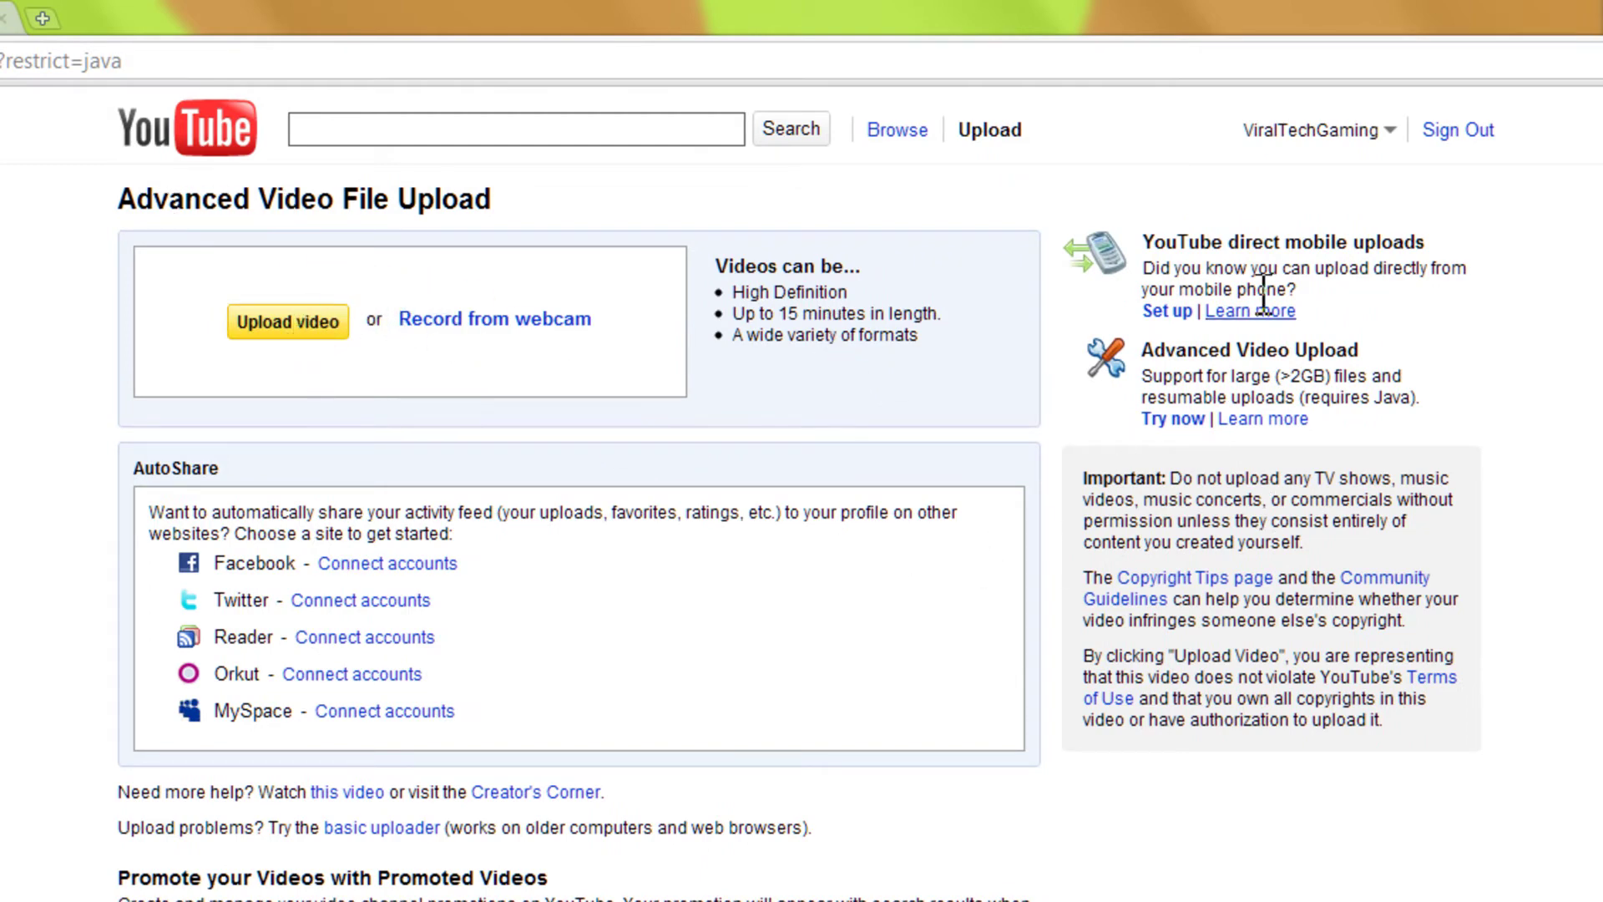
{"action": "left_click", "coordinate": [1275, 426]}
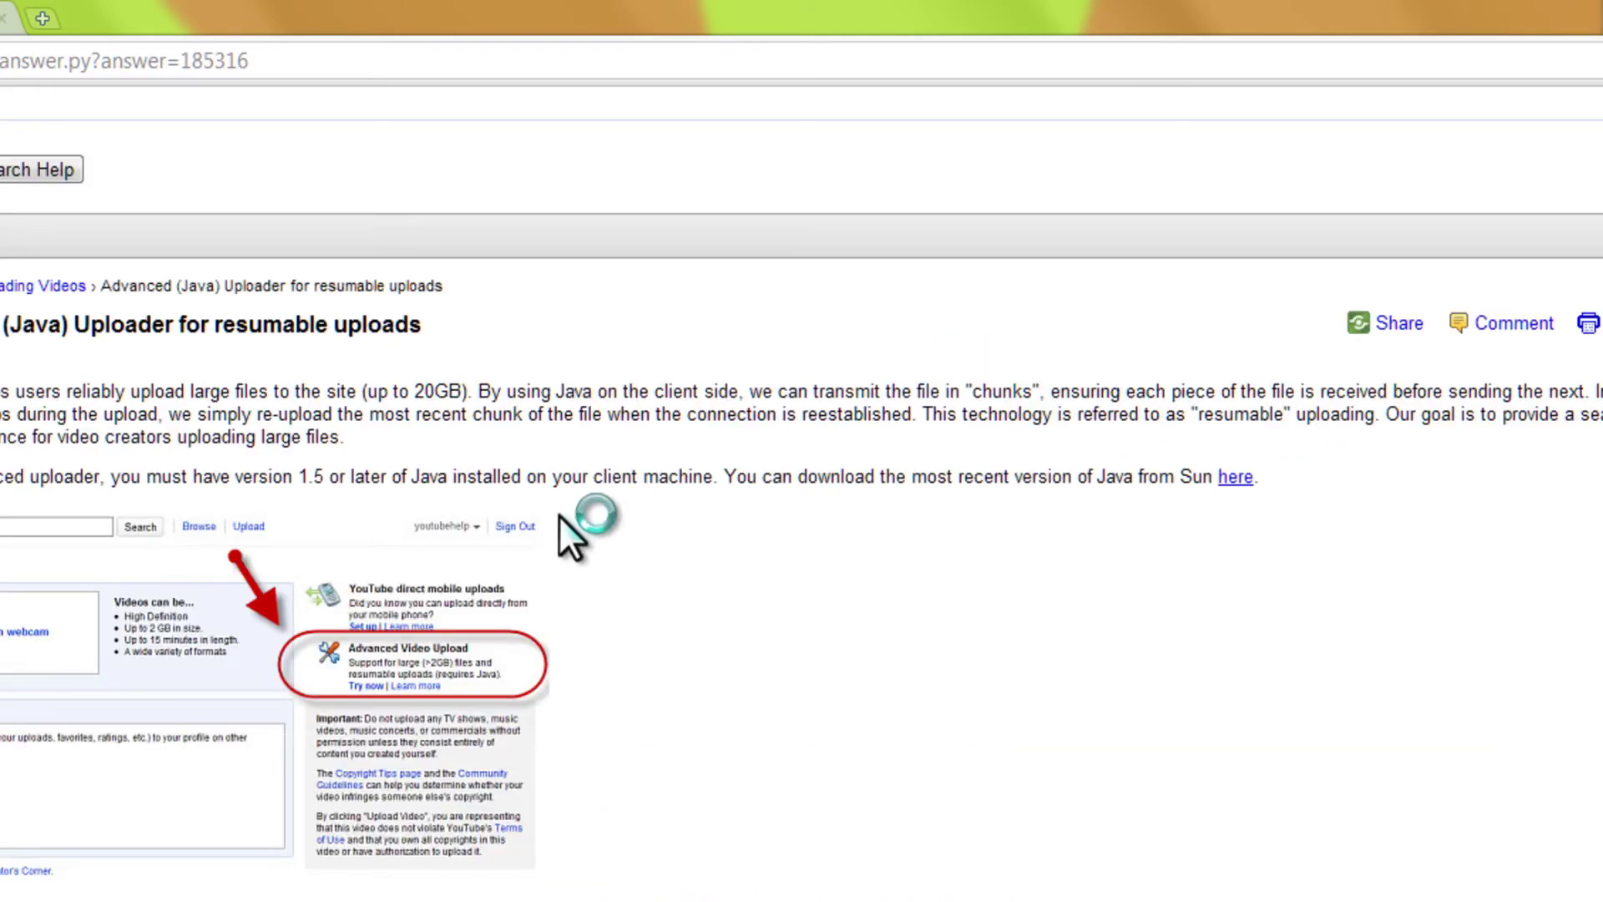
{"action": "left_click_drag", "start_coordinate": [366, 455], "coordinate": [472, 458]}
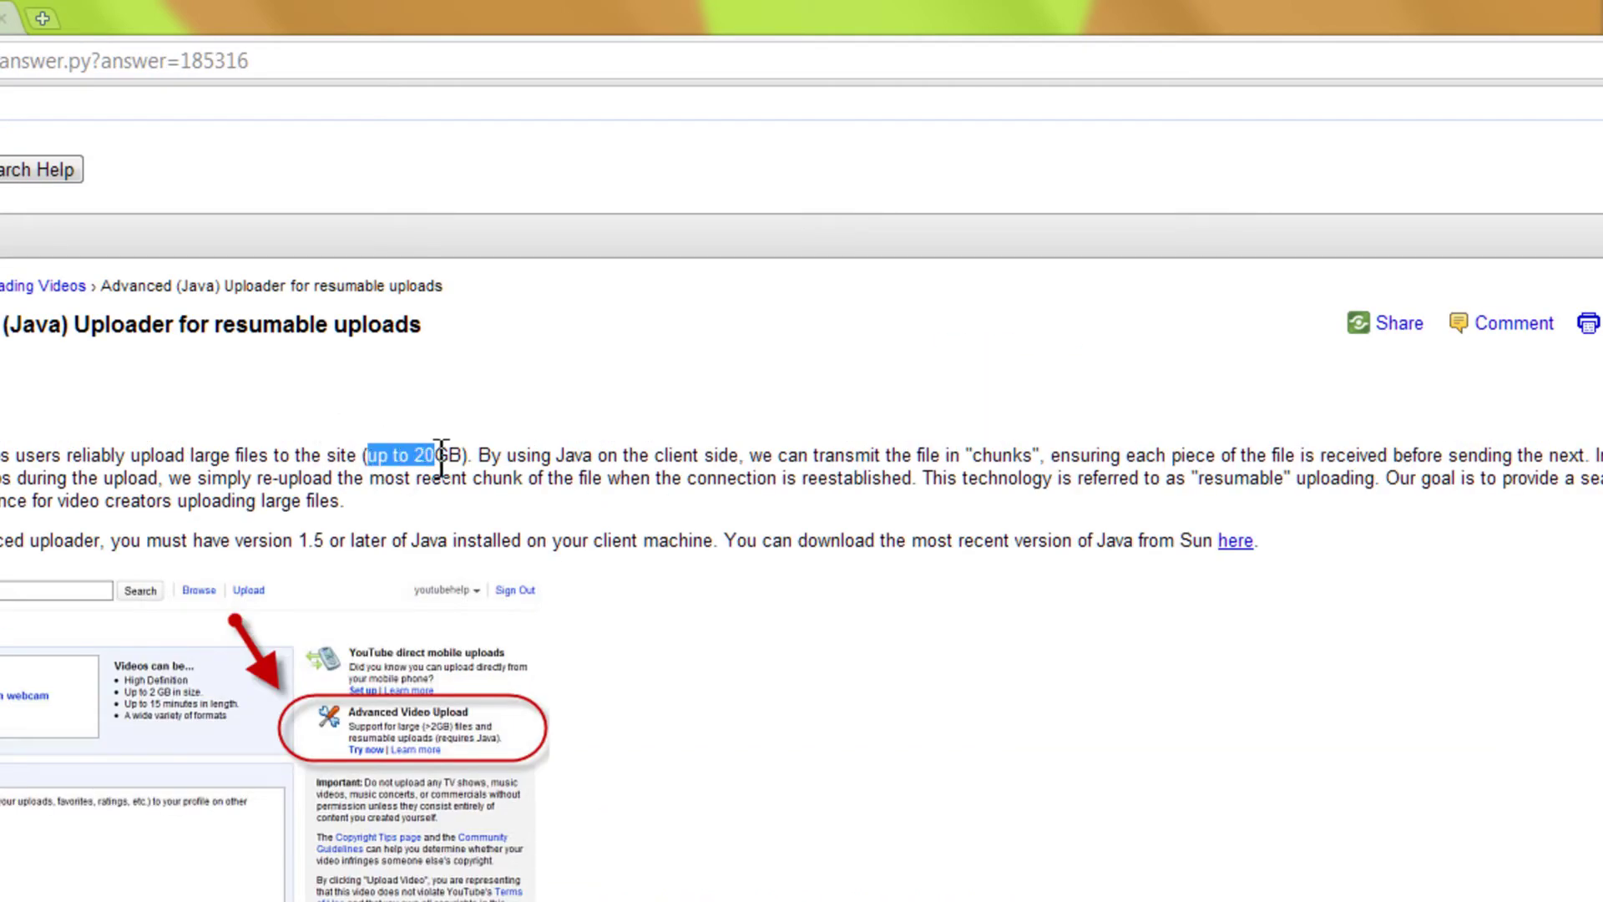